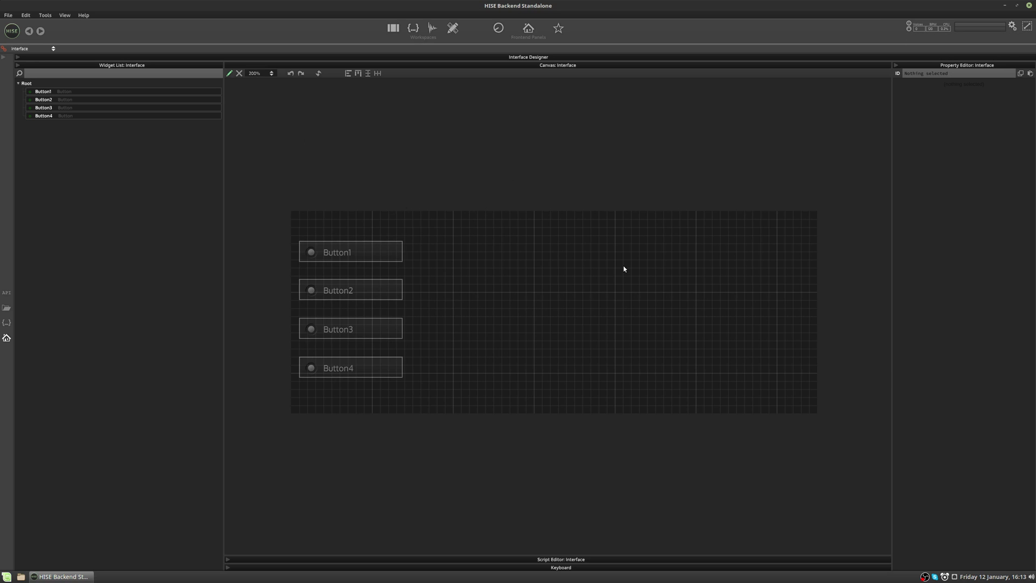
Try selecting and deselecting the four buttons on the canvas, ending with nothing selected
left_click_drag(445, 237, 288, 400)
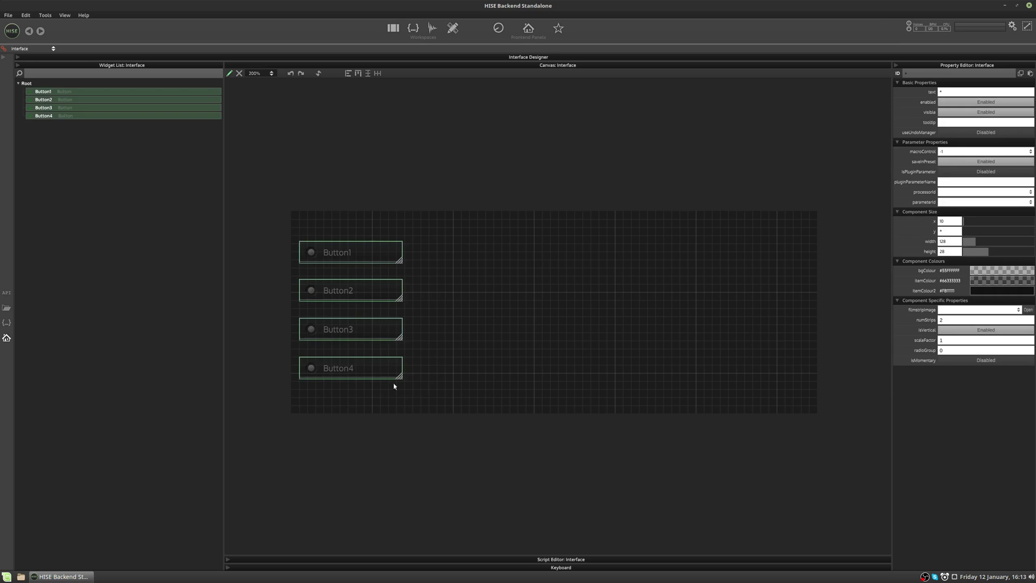
left_click(708, 357)
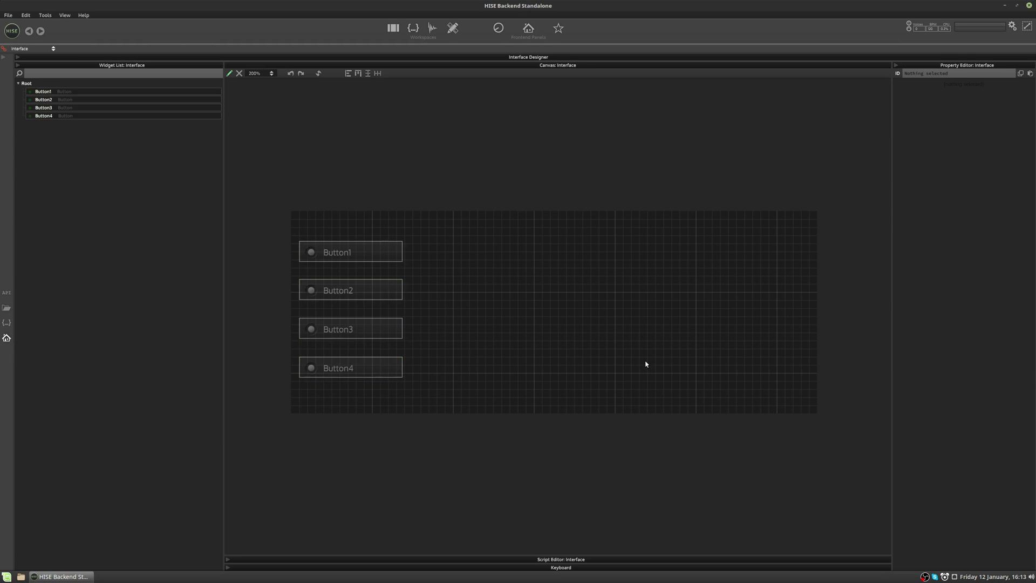
left_click(375, 260)
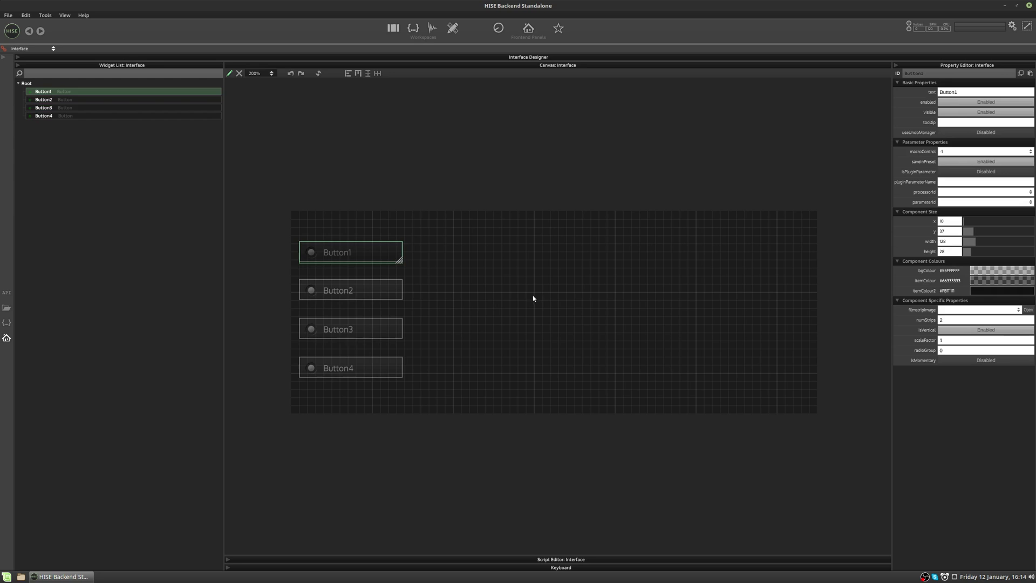
left_click(393, 296, "shift")
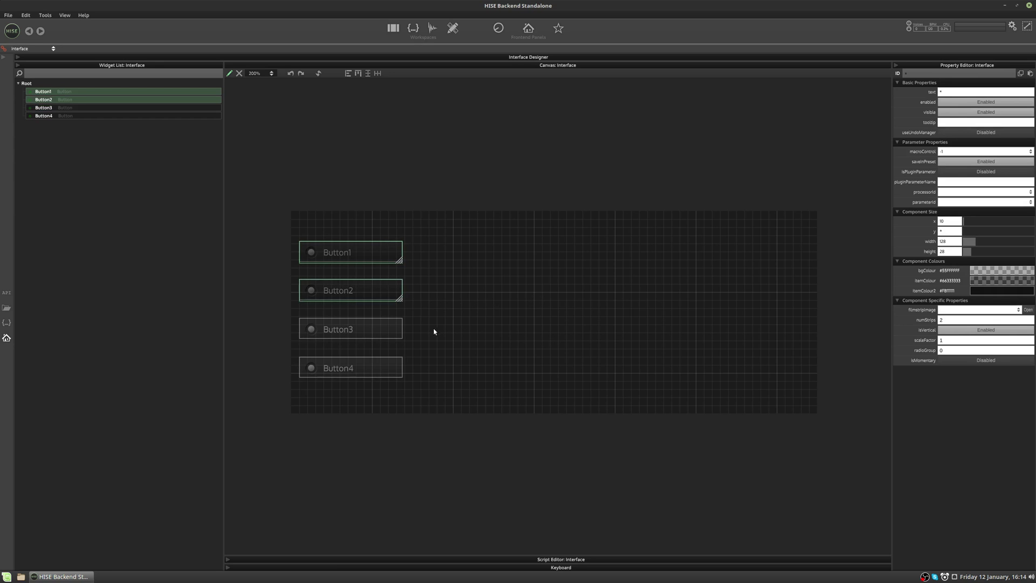
left_click(398, 329, "shift")
left_click(387, 374, "shift")
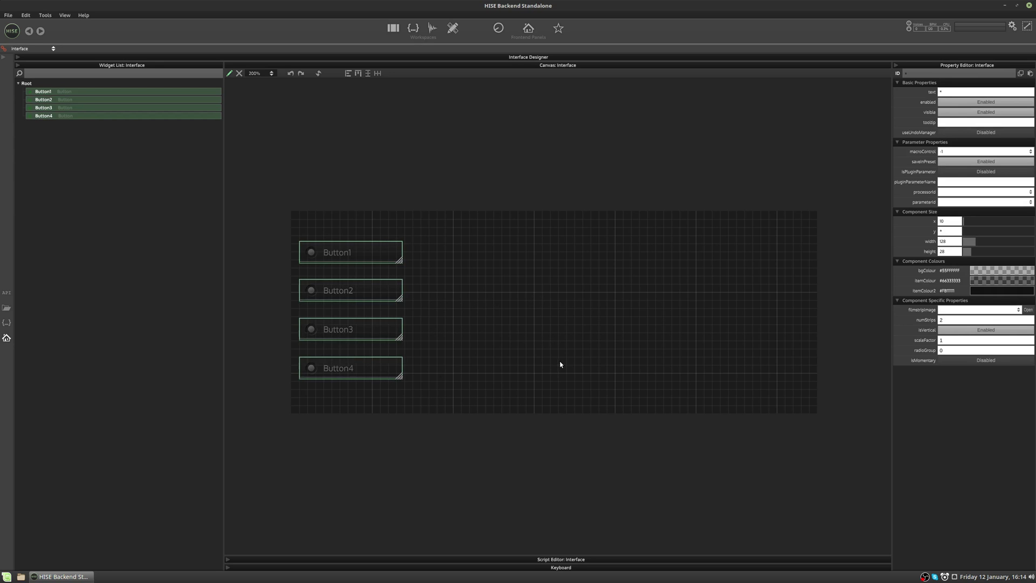
left_click(398, 330, "shift")
left_click(397, 250, "shift")
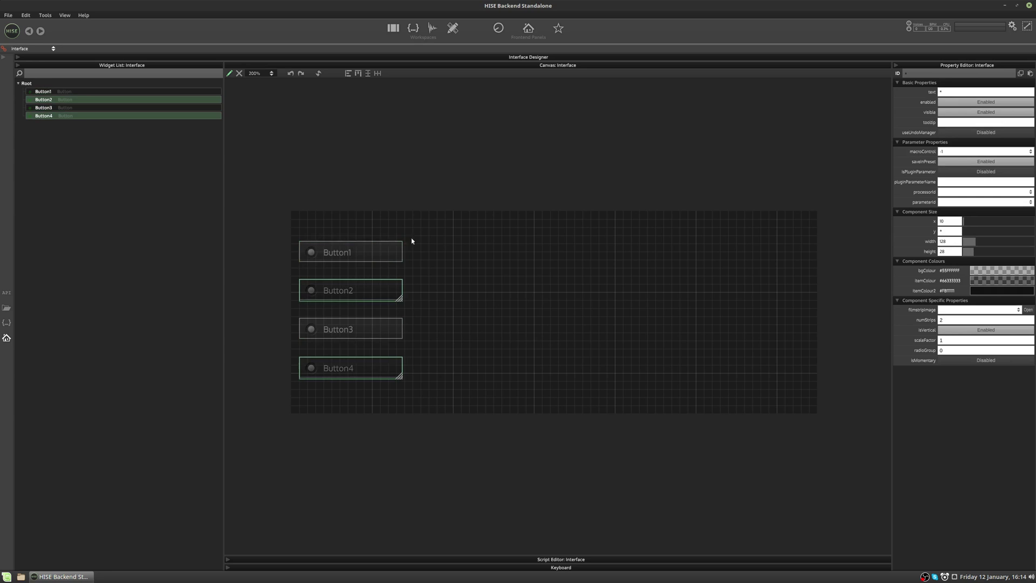
left_click(377, 259)
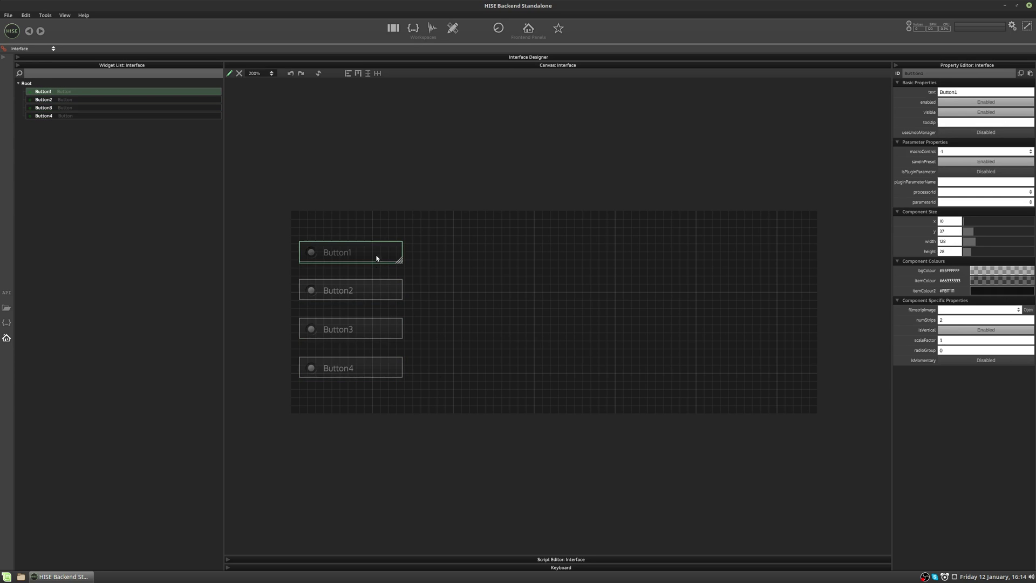
left_click(486, 248)
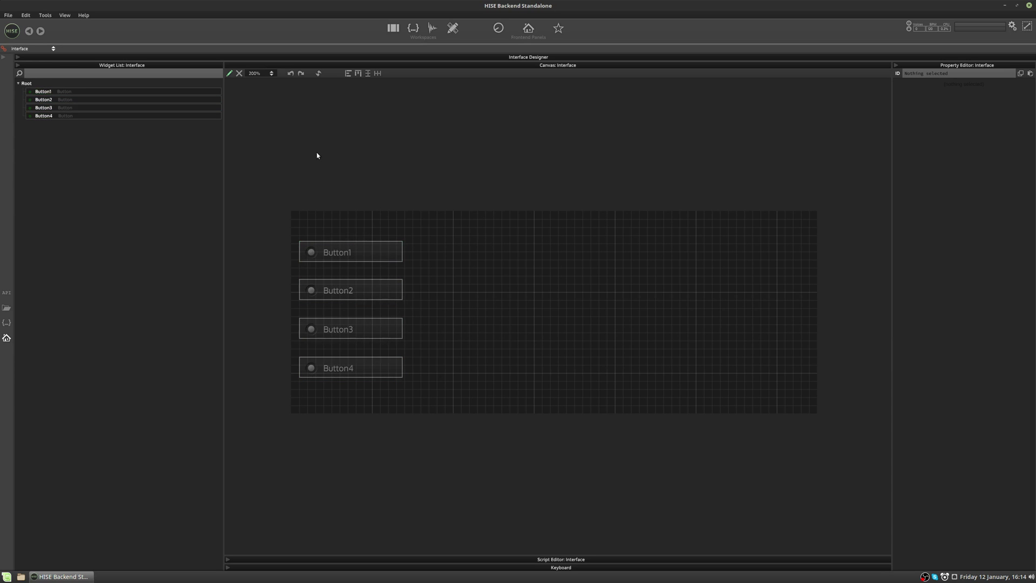
Practise multi-selecting Button1 to Button4 in the component list, then clear the selection
left_click(47, 94)
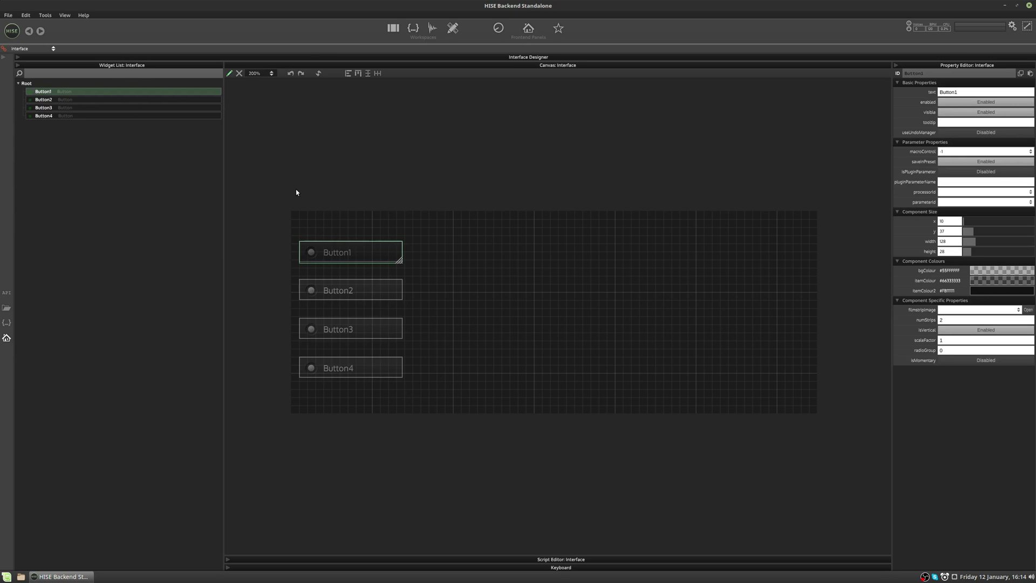
left_click(102, 99, "ctrl")
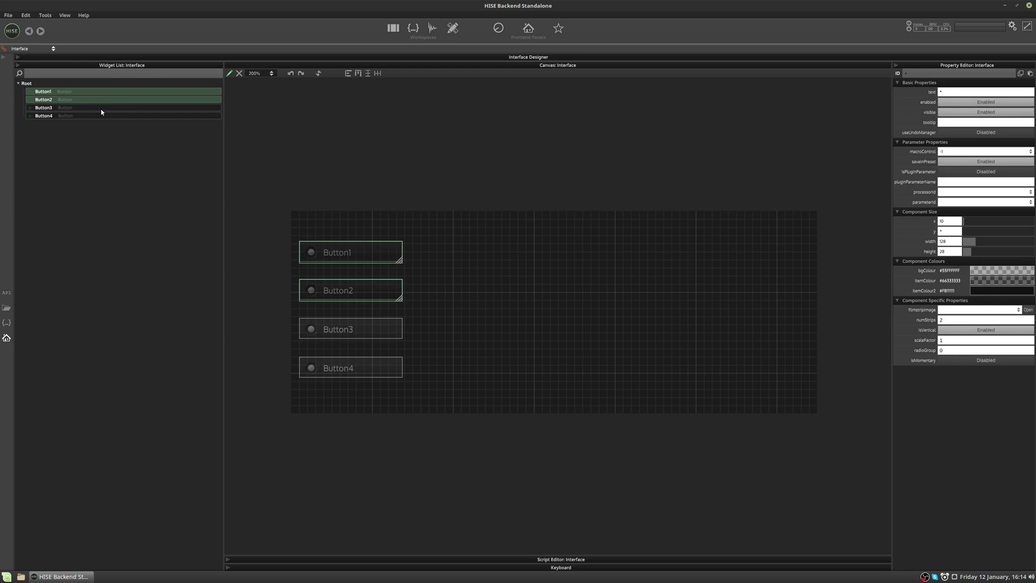
left_click(102, 107, "ctrl")
left_click(103, 99, "ctrl")
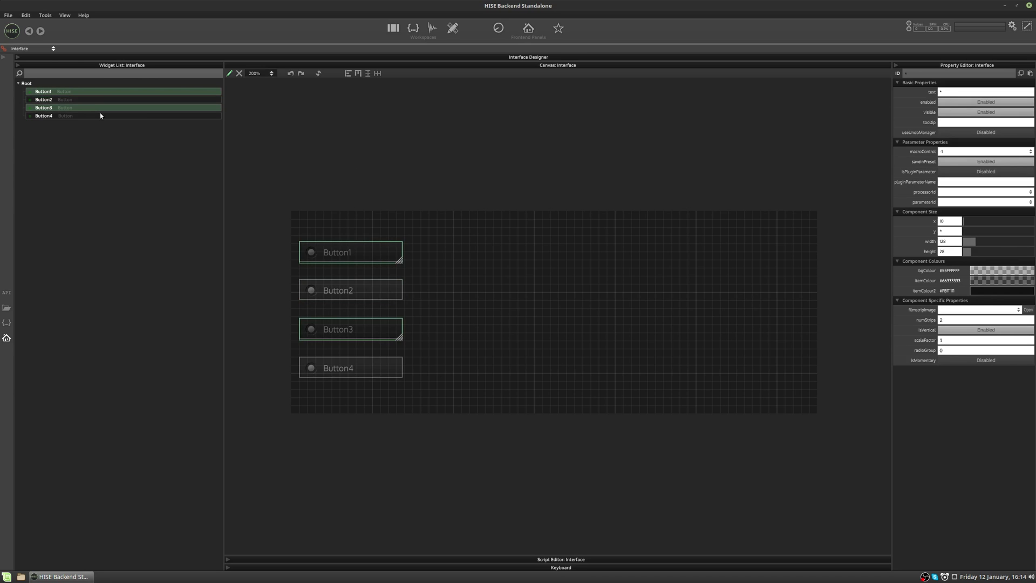
left_click(65, 92)
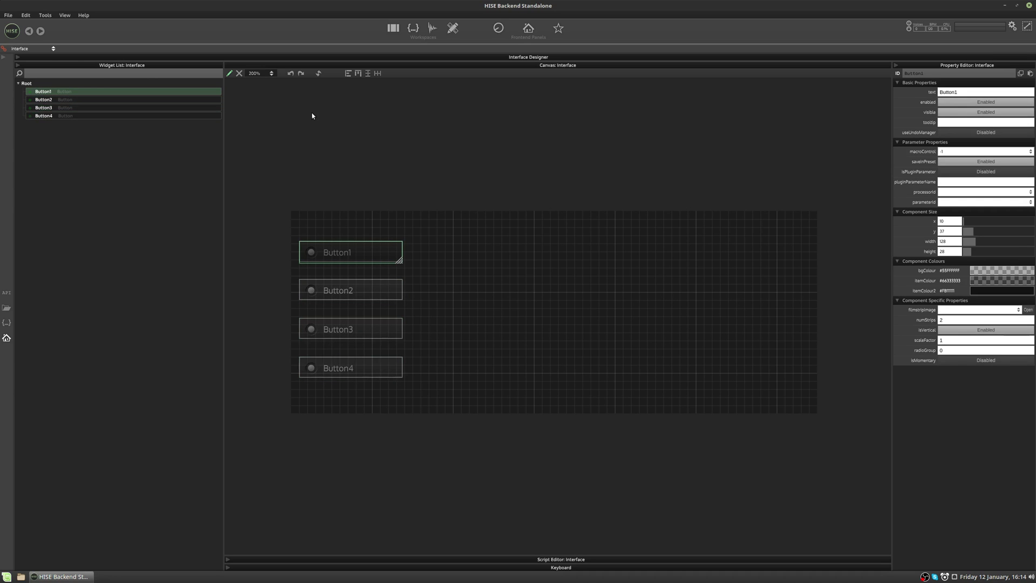
left_click(47, 107, "shift")
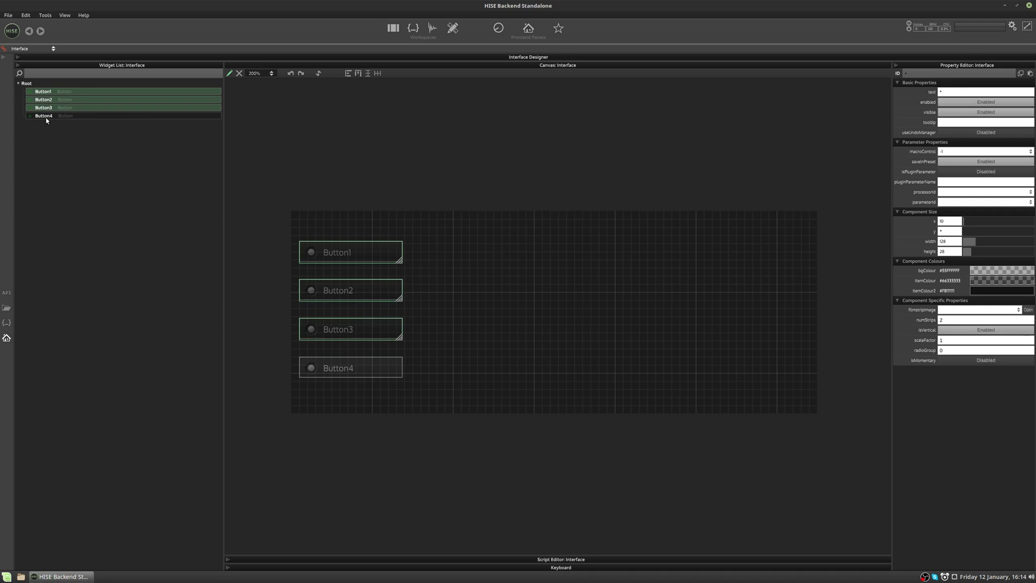
left_click(47, 118, "shift")
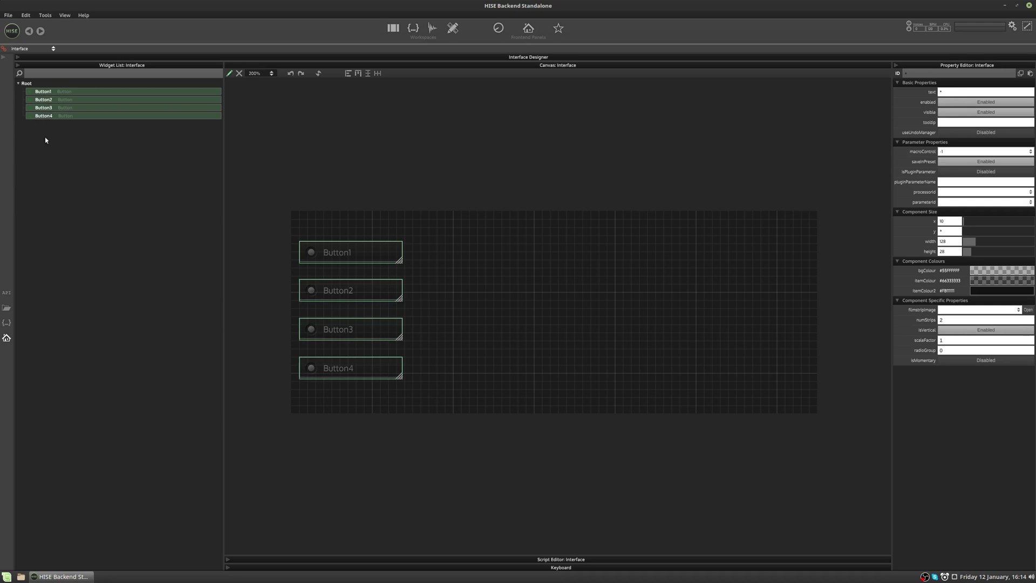
left_click(49, 108, "ctrl")
left_click(51, 91, "ctrl")
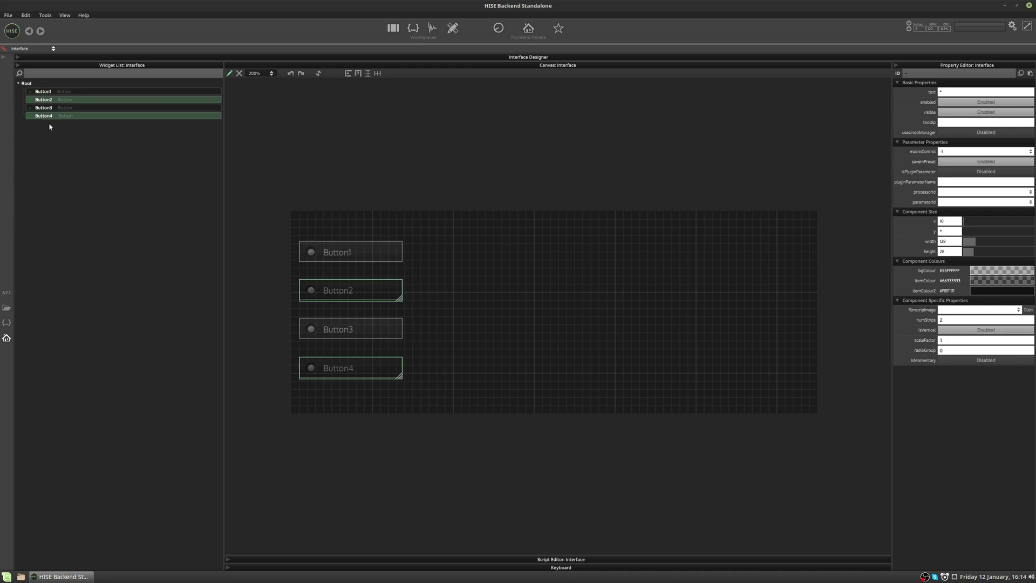
left_click(73, 98, "ctrl")
left_click(75, 116, "ctrl")
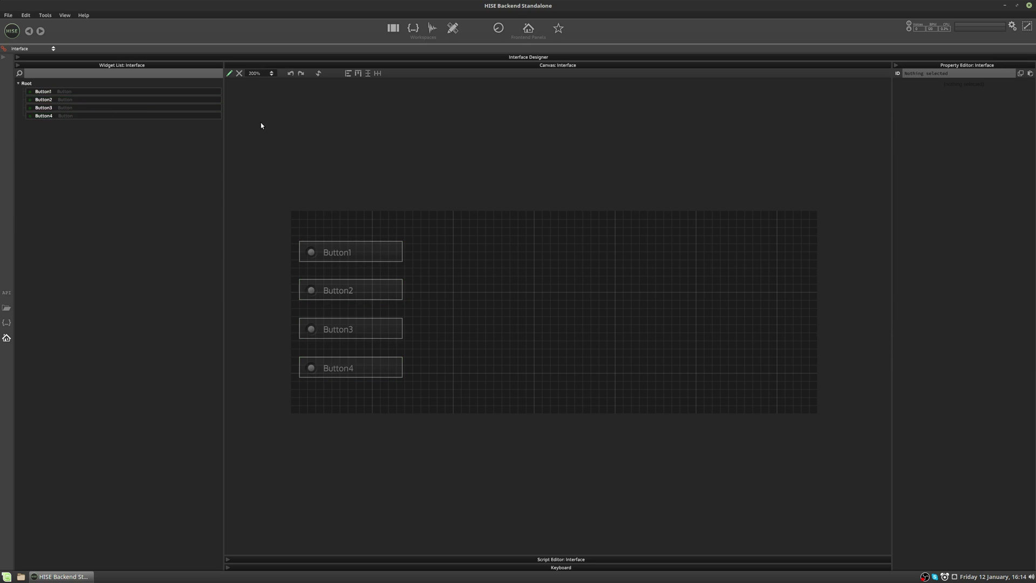
Marquee-select all four buttons and shift them right to an x position of 45
left_click_drag(450, 237, 290, 392)
left_click_drag(373, 367, 394, 372)
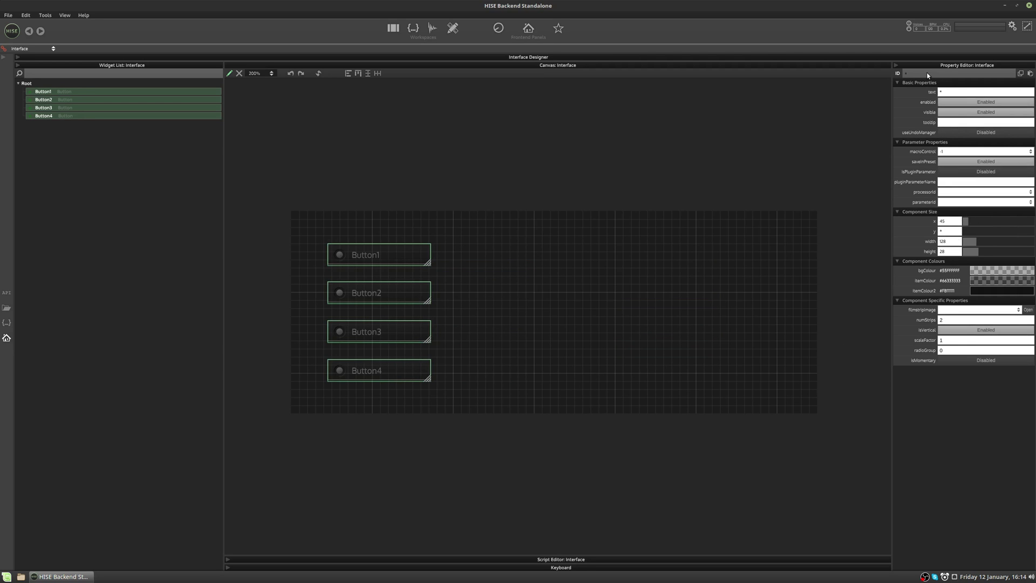
mouse_move(966, 222)
left_mouse_down()
mouse_move(999, 223)
mouse_move(972, 224)
left_mouse_up()
Select Button1 through Button4 one at a time, then clear the selection
left_click(518, 314)
left_click(384, 247)
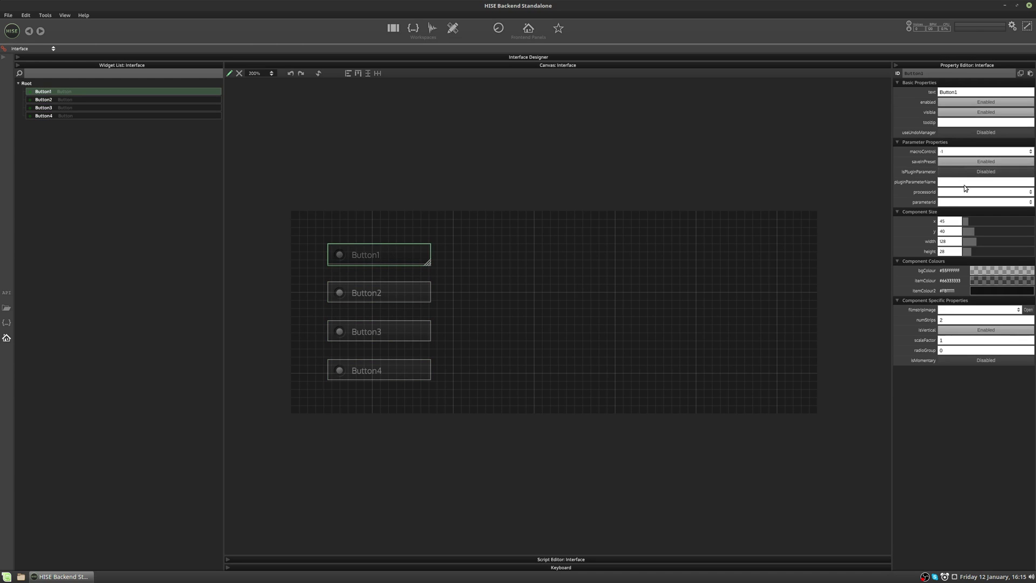
left_click(387, 296)
left_click(391, 331)
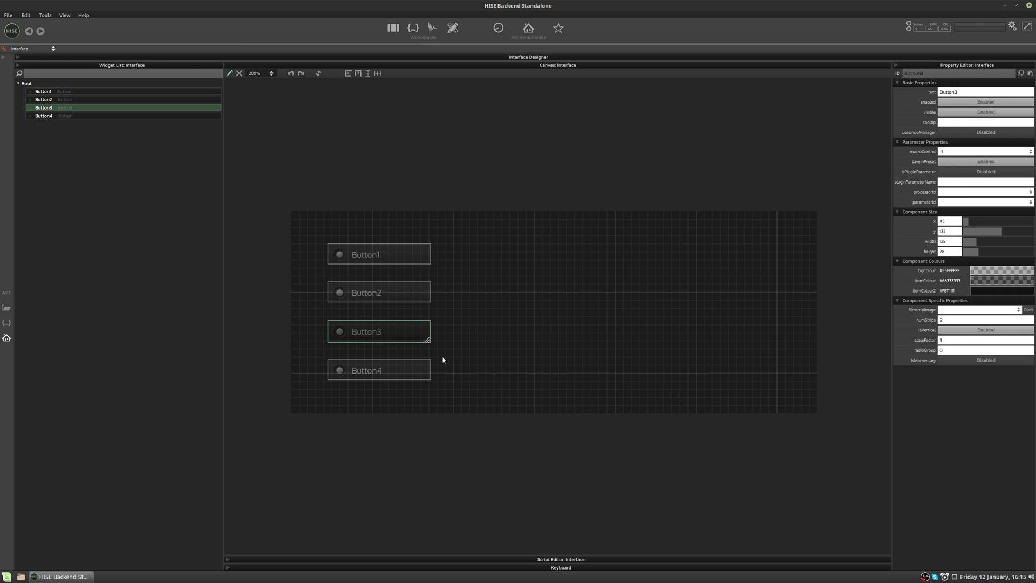
left_click(423, 366)
left_click(302, 280)
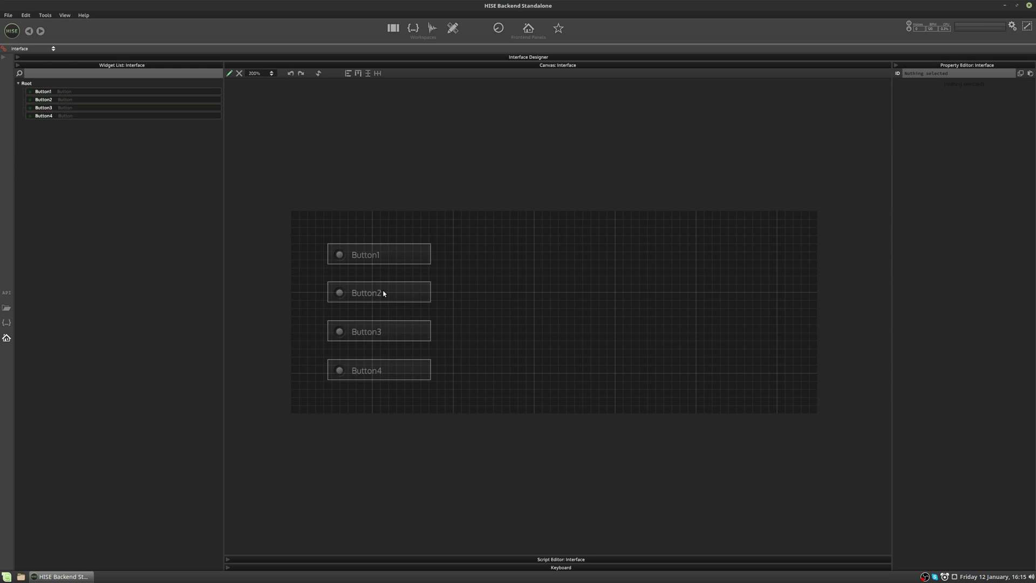
Drag Button2, Button3 and Button4 right to x 174, 321 and 476, then select all buttons
left_click_drag(385, 293, 488, 292)
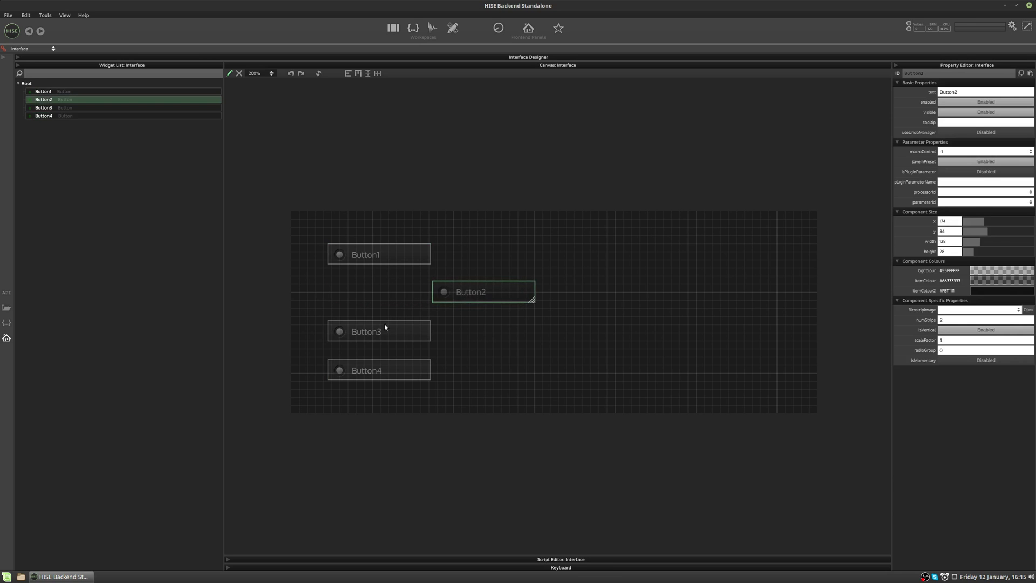
left_click_drag(385, 327, 609, 324)
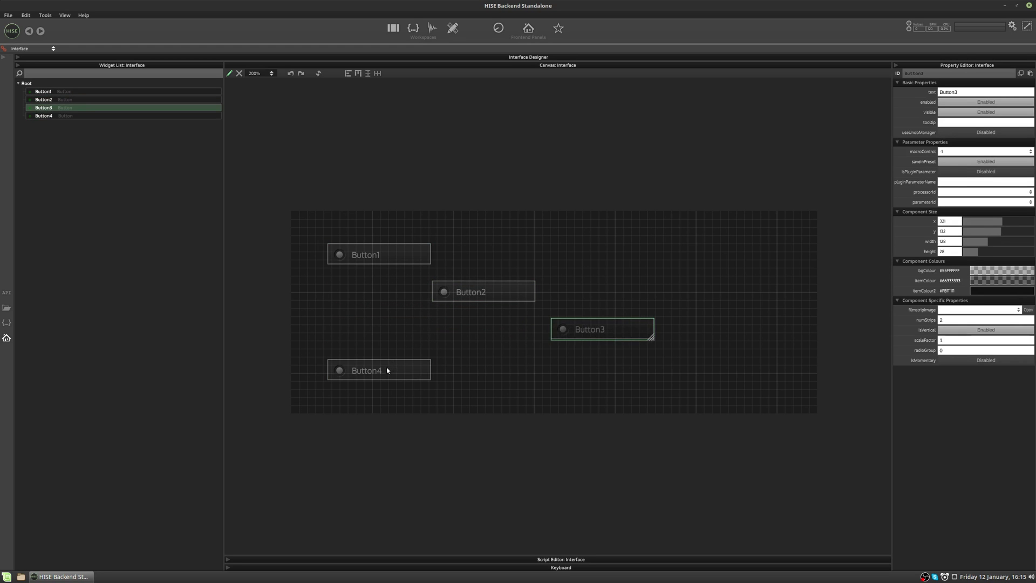
left_click_drag(340, 368, 689, 368)
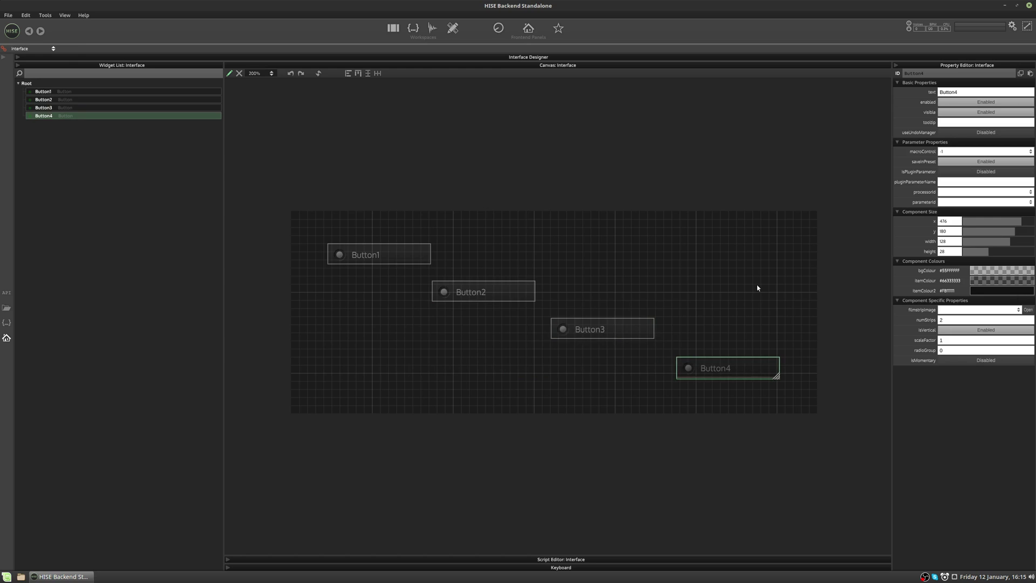
key("ctrl+a")
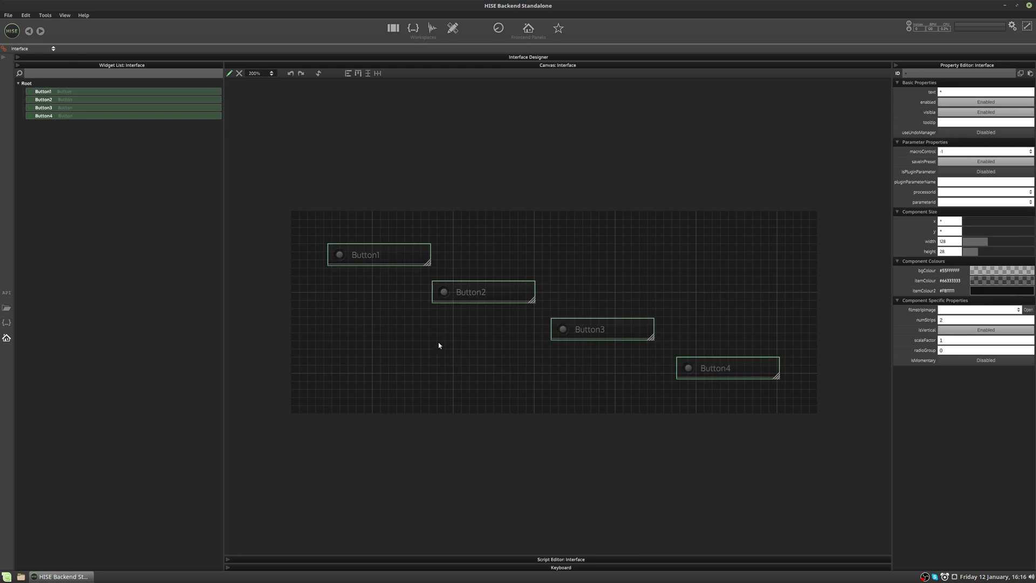
Set all four buttons to y 50, distribute them evenly horizontally, then select Button1
left_click(951, 234)
key("Return")
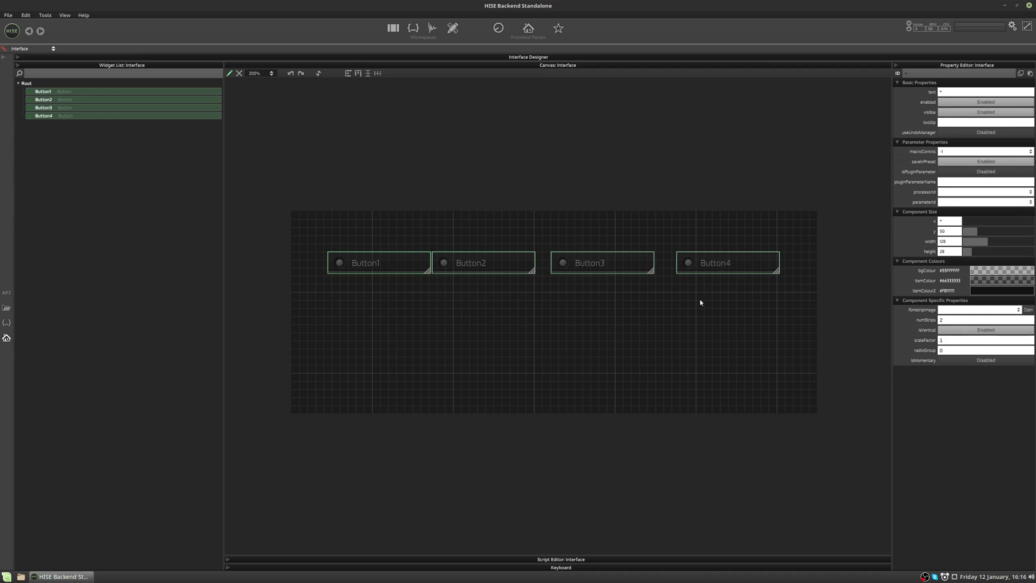
left_click(377, 73)
left_click(391, 232)
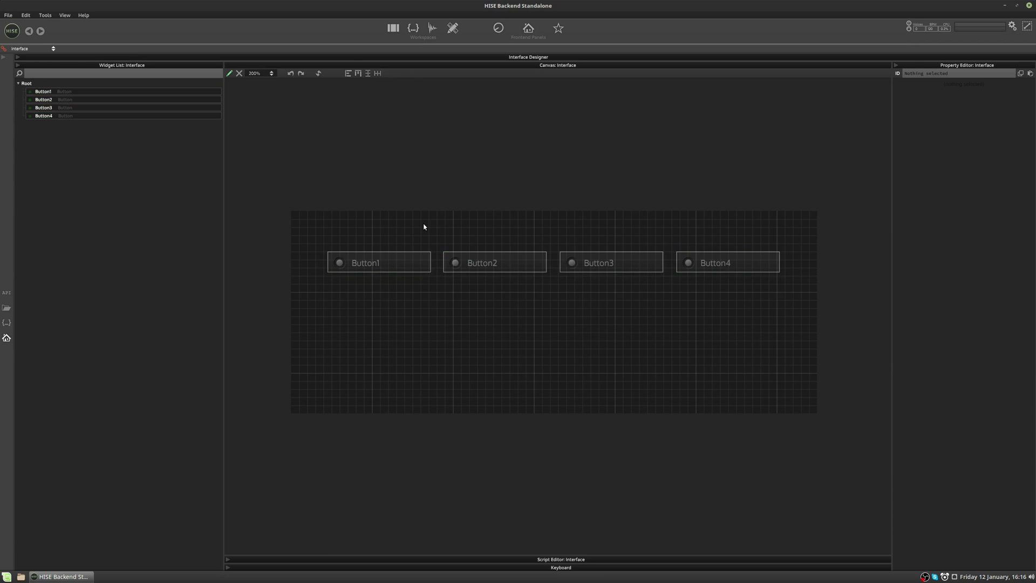
left_click(346, 259)
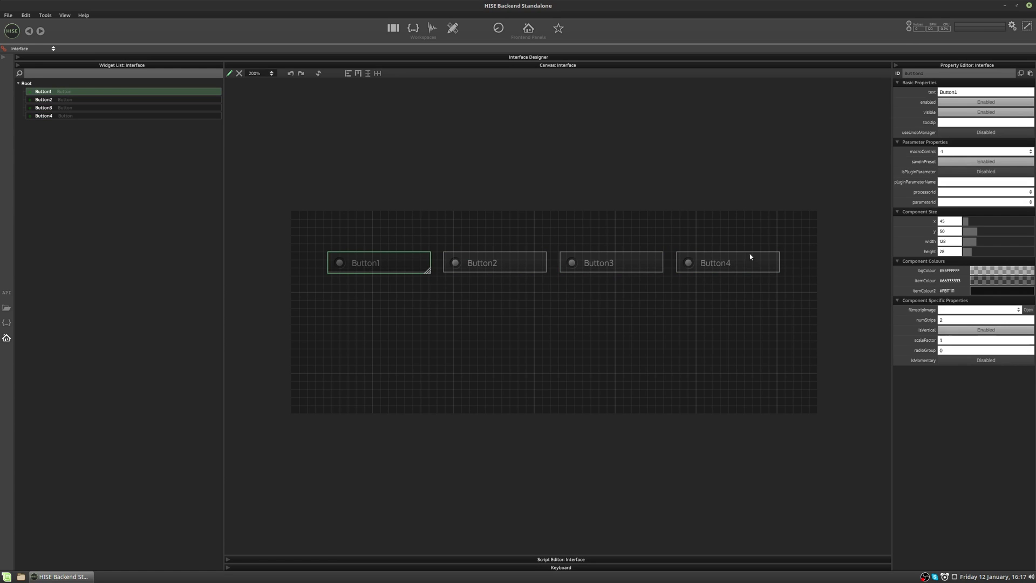
Duplicate Button4 as Button5 and place it below Button1 at x 42, y 97
left_click(715, 264)
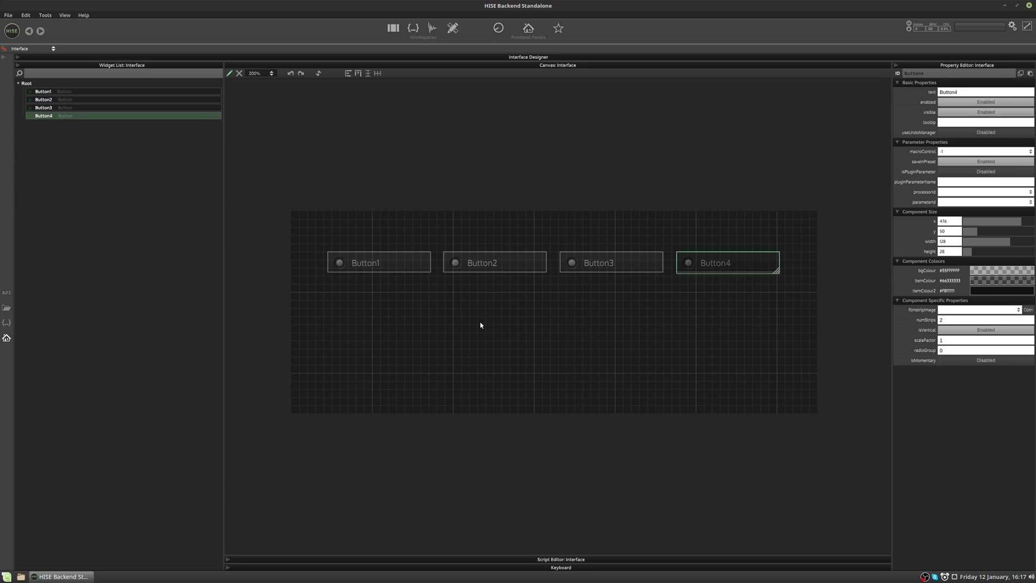
key("ctrl+v")
left_click(546, 332)
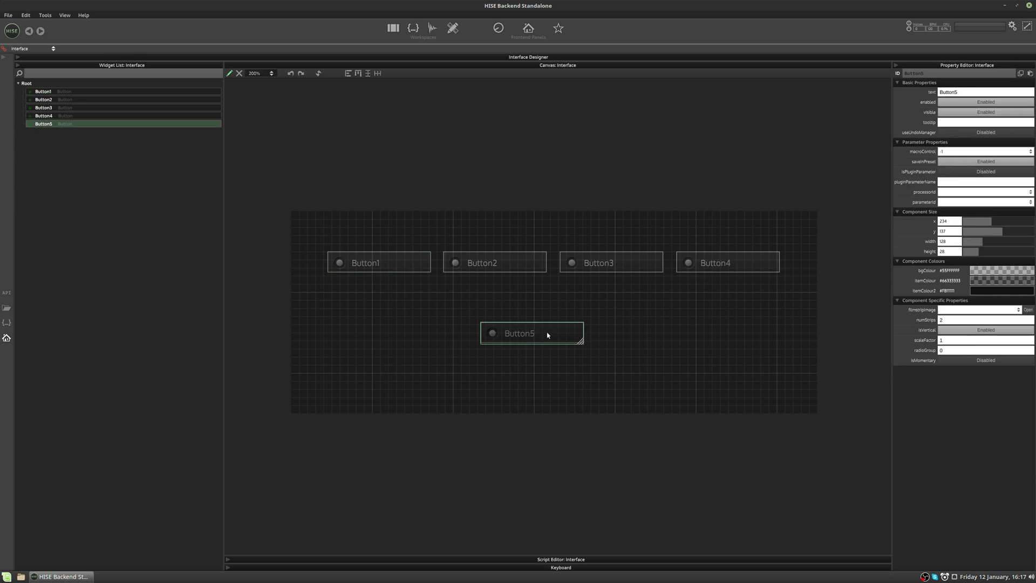
left_click_drag(548, 334, 396, 321)
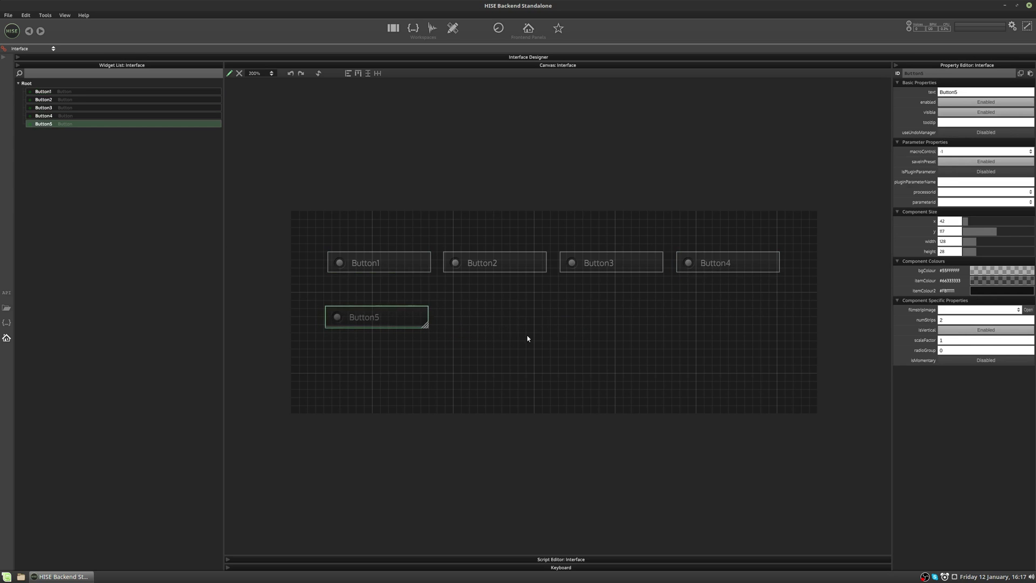
left_click(459, 312)
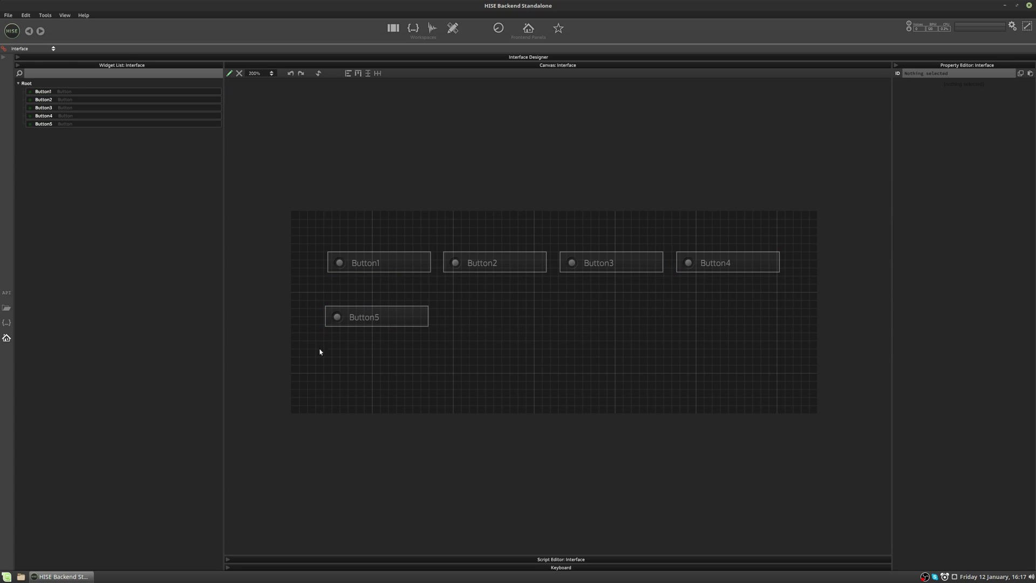
left_click(388, 318)
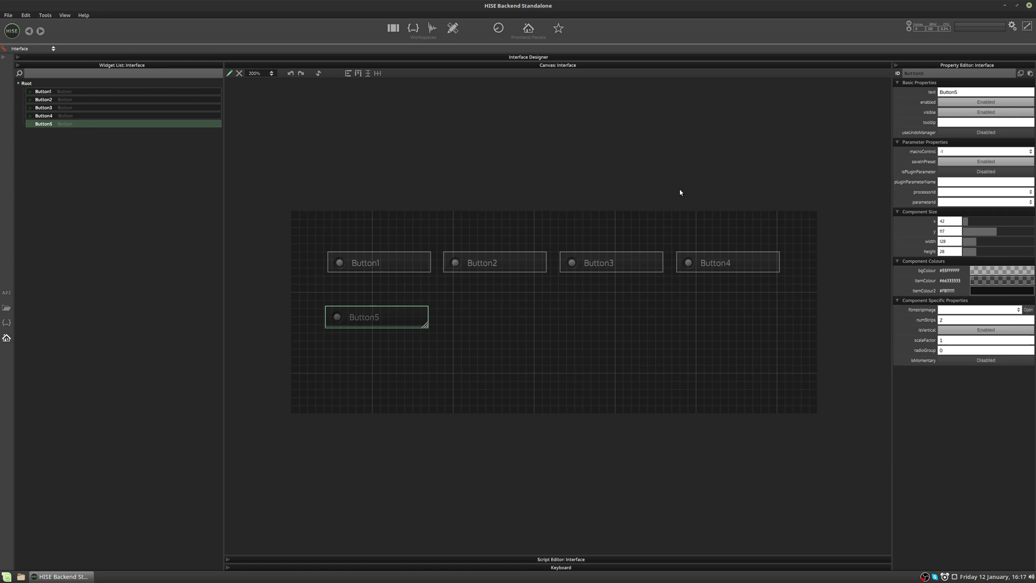
Change the fifth button's ID from Button5 to myButton
left_click(932, 73)
key("BackSpace")
key("BackSpace")
key("BackSpace")
key("BackSpace")
key("BackSpace")
key("BackSpace")
type("myButton")
key("Return")
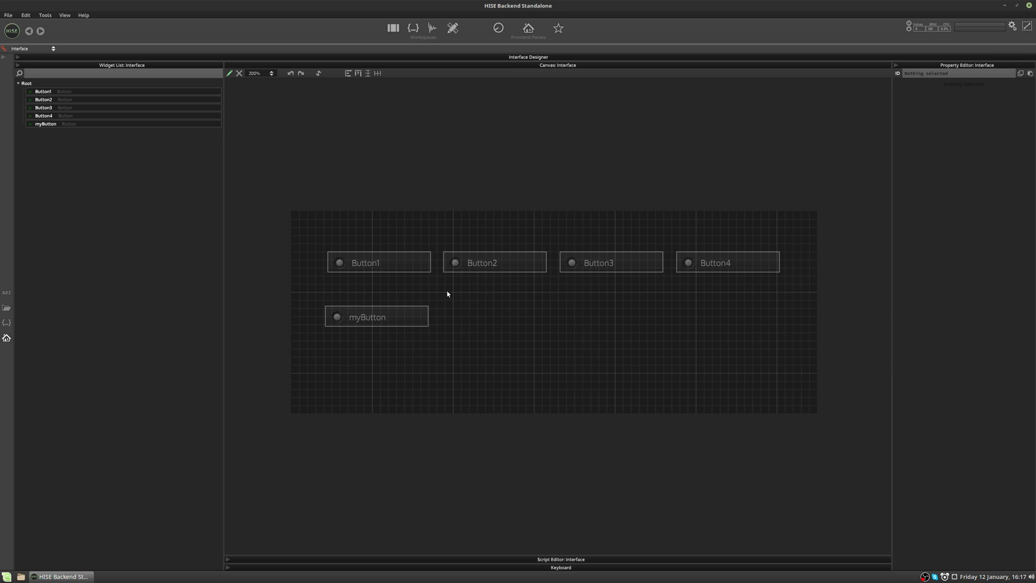
left_click(363, 265)
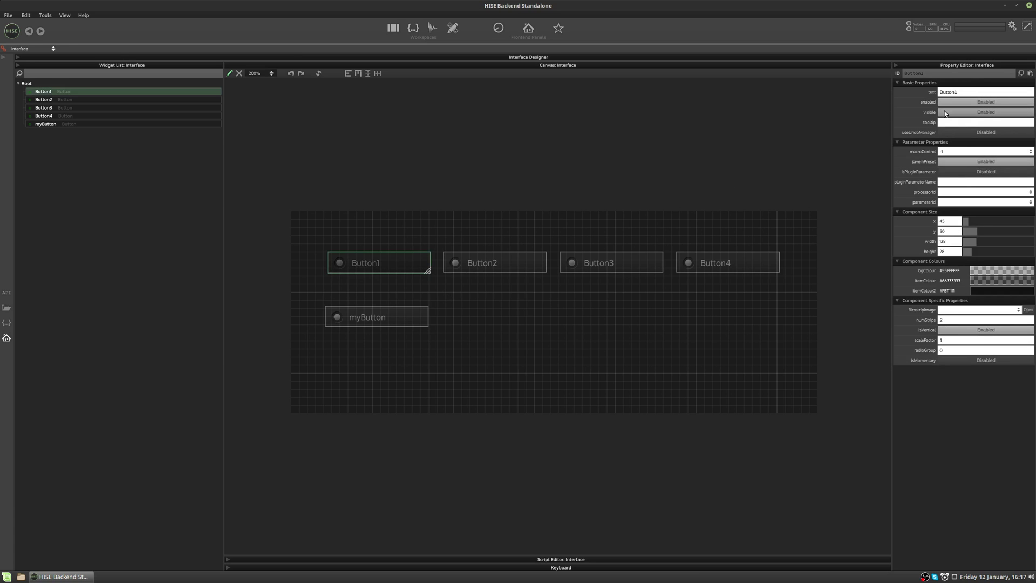
left_click(499, 315)
right_click(501, 315)
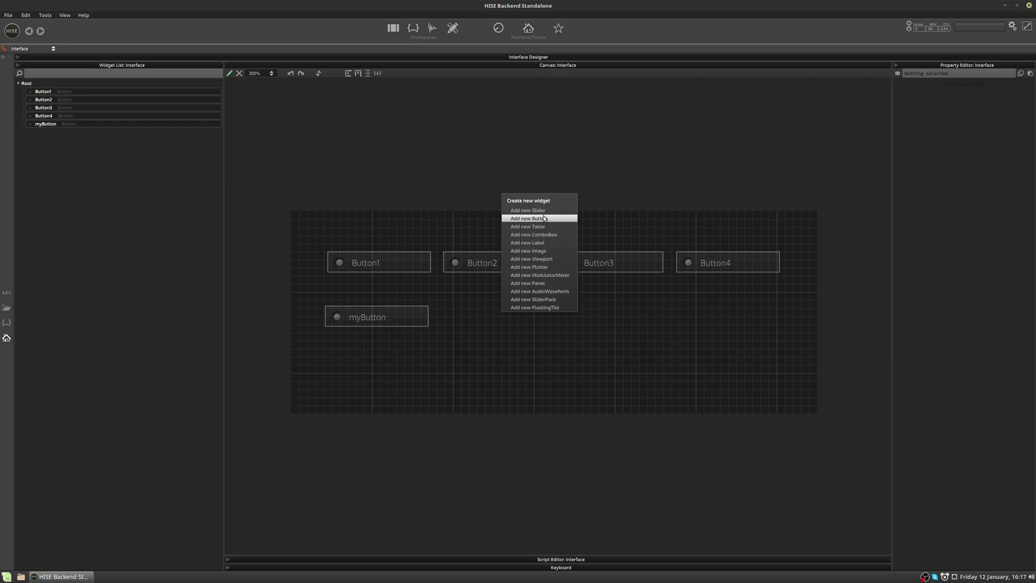
left_click(542, 218)
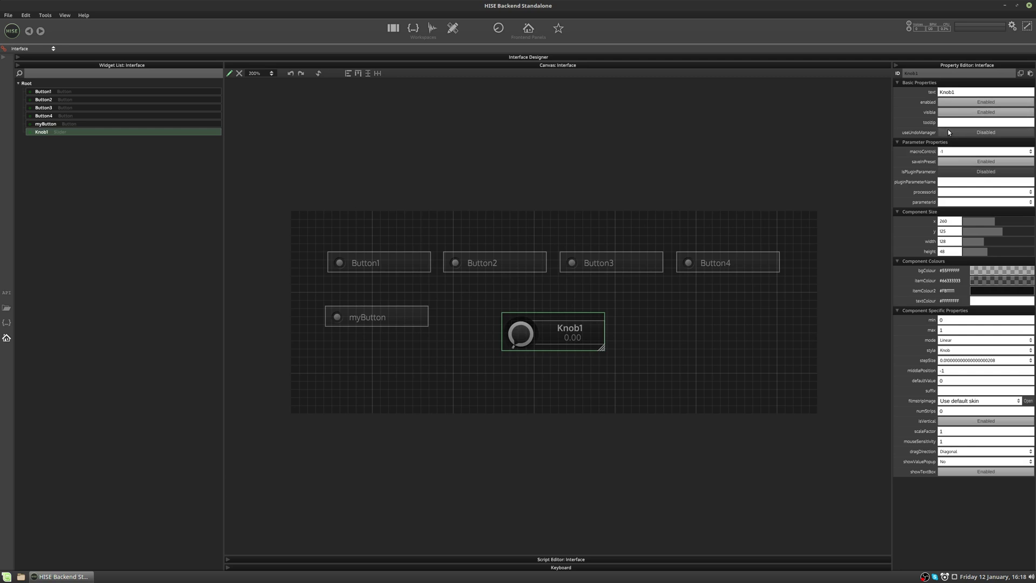
left_click(396, 260)
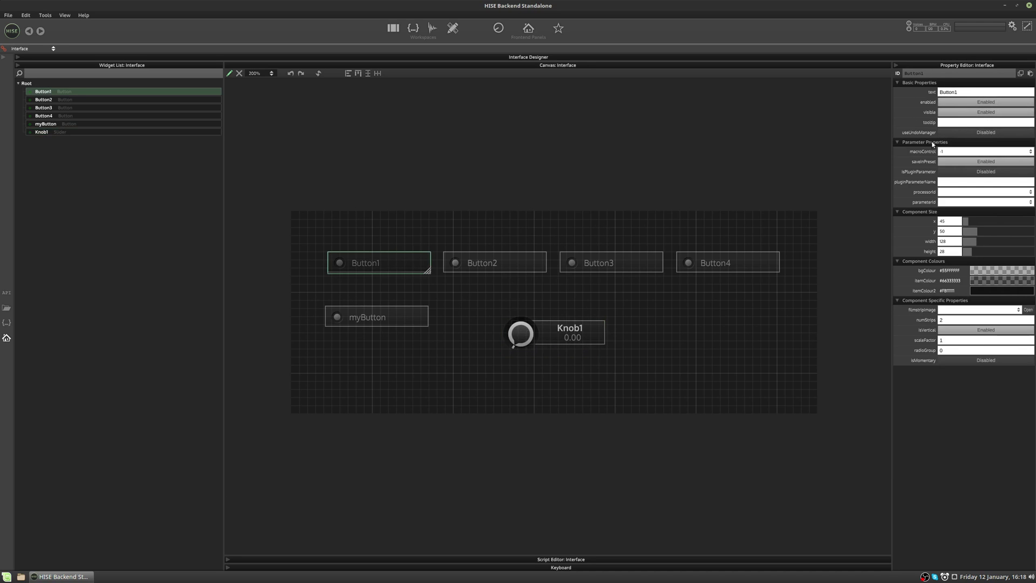
left_click(418, 288)
left_click(416, 268)
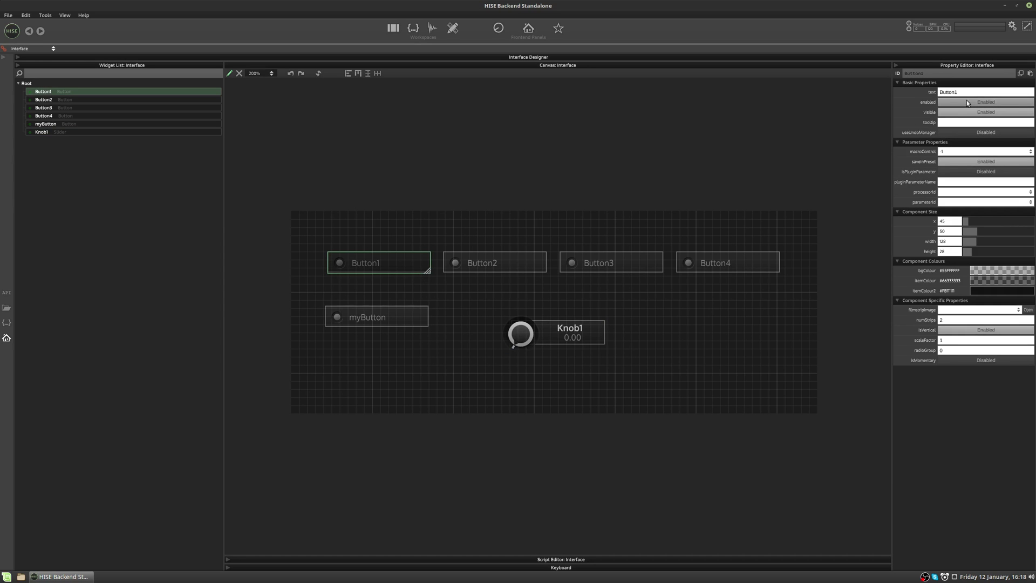
left_click(575, 332)
key("Delete")
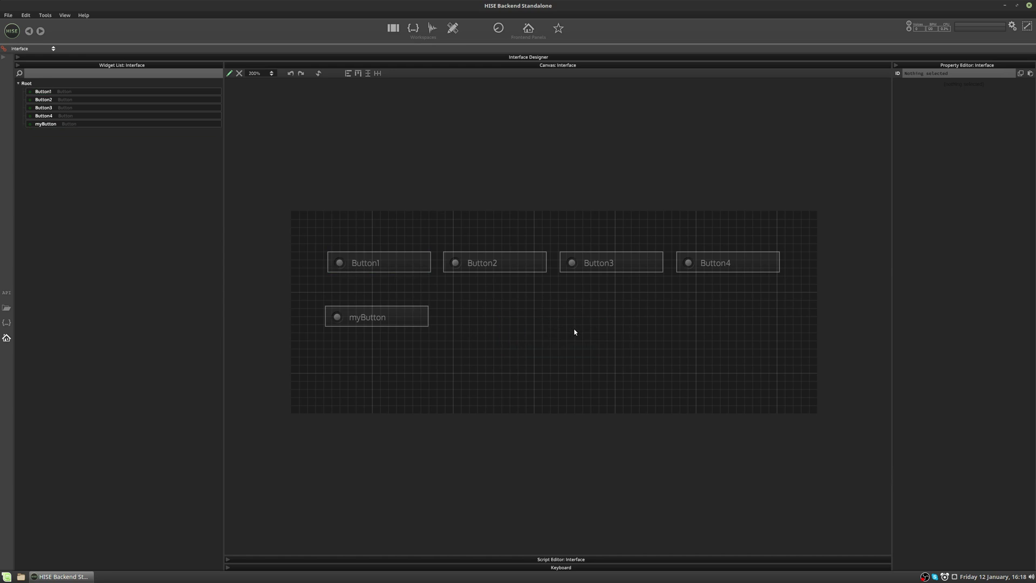
Toggle Button1's enabled and visible off and back on, then enter 'My Tooltip' as its tooltip
left_click(380, 268)
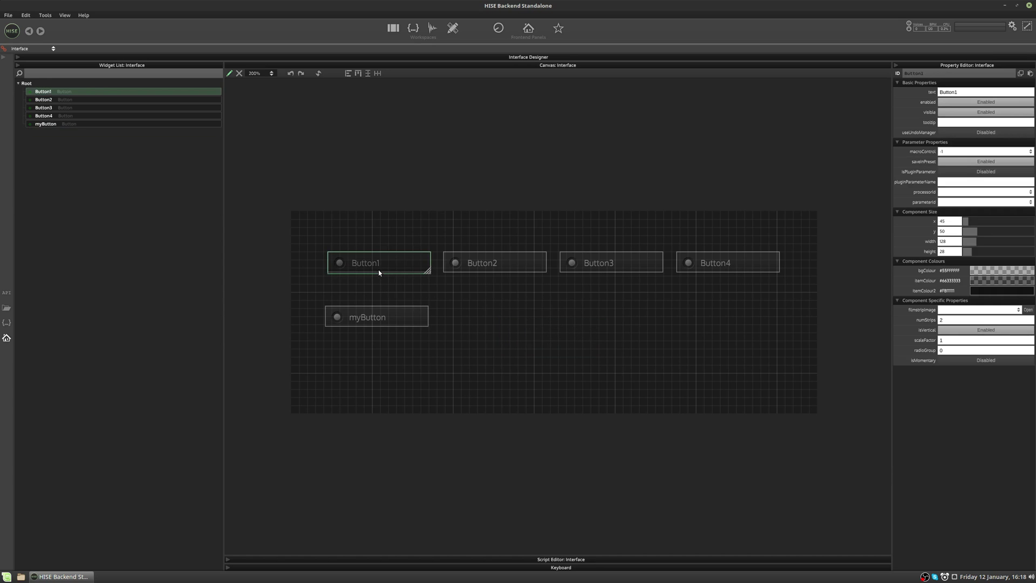
left_click(968, 102)
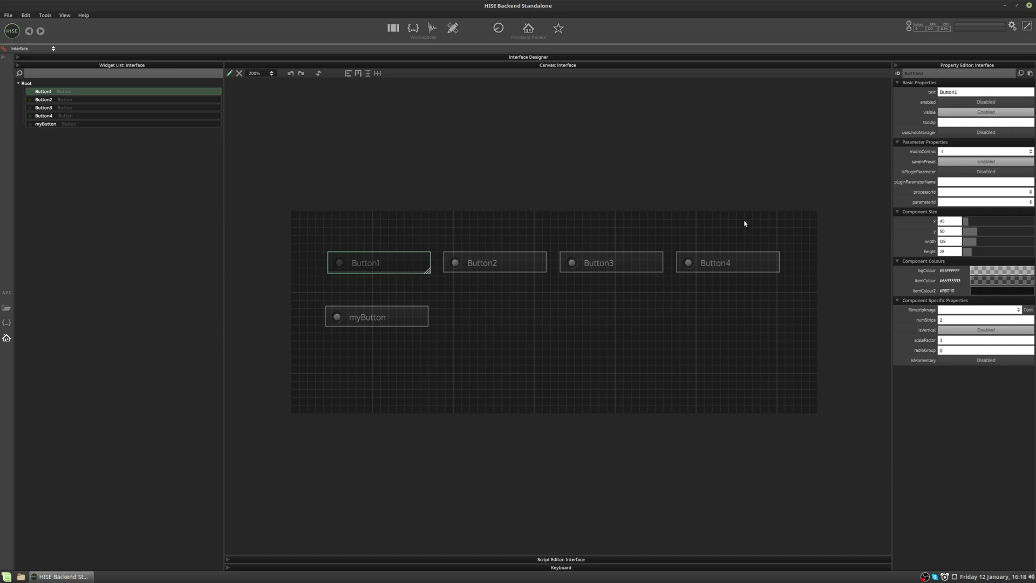
left_click(966, 115)
left_click(965, 115)
left_click(963, 100)
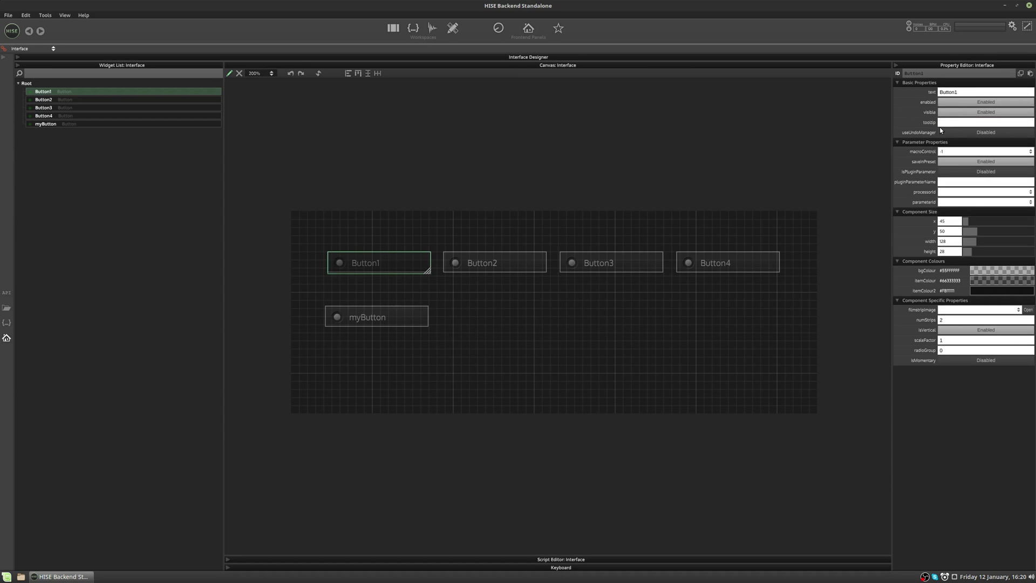
left_click(960, 124)
type("My Tooltip")
left_click(230, 74)
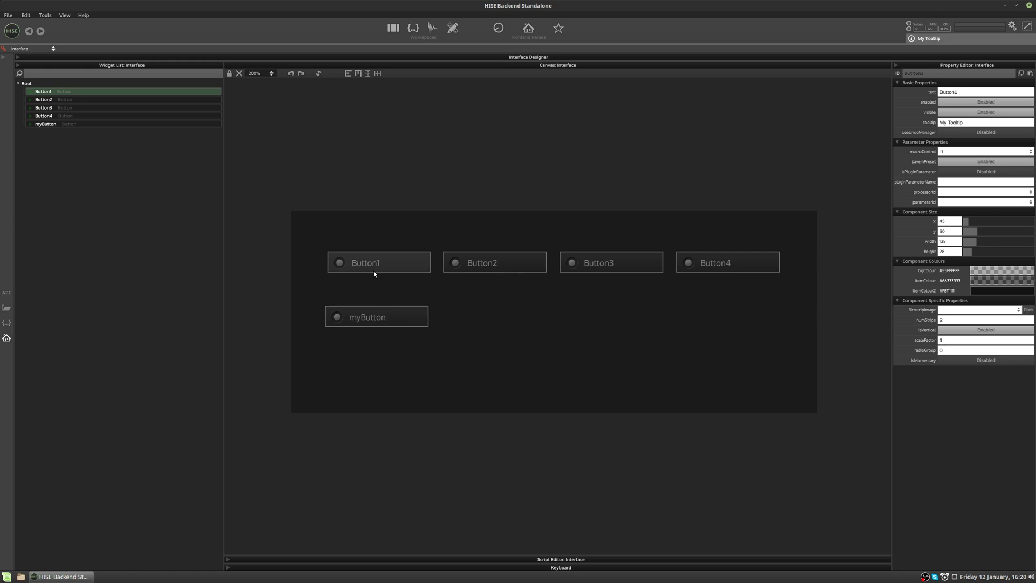
left_click(228, 76)
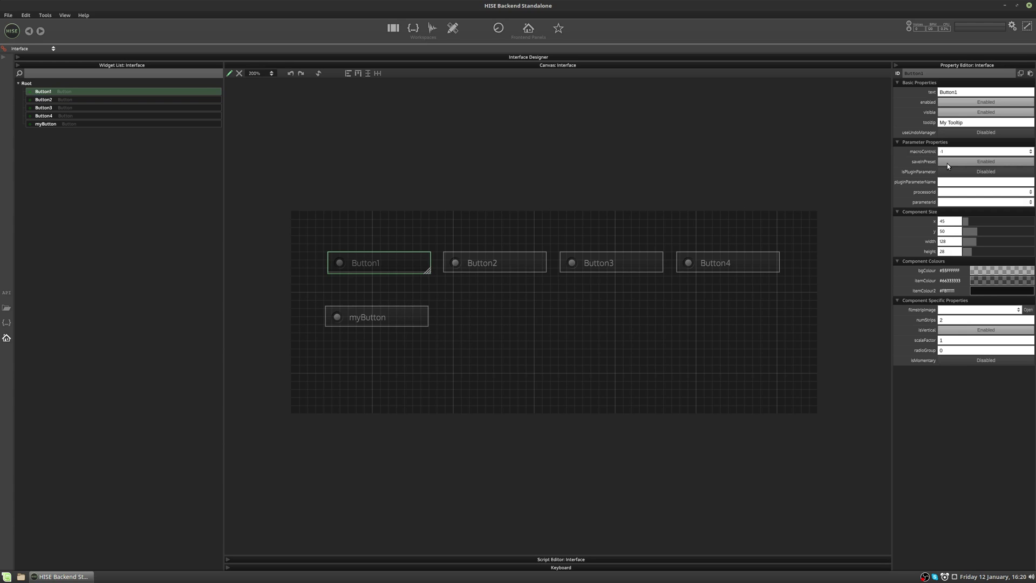
Toggle Button1's saveInPreset off and back on, and reduce its width to 109
left_click(947, 162)
left_click(965, 164)
mouse_move(972, 243)
left_mouse_down()
mouse_move(989, 256)
mouse_move(976, 255)
left_mouse_up()
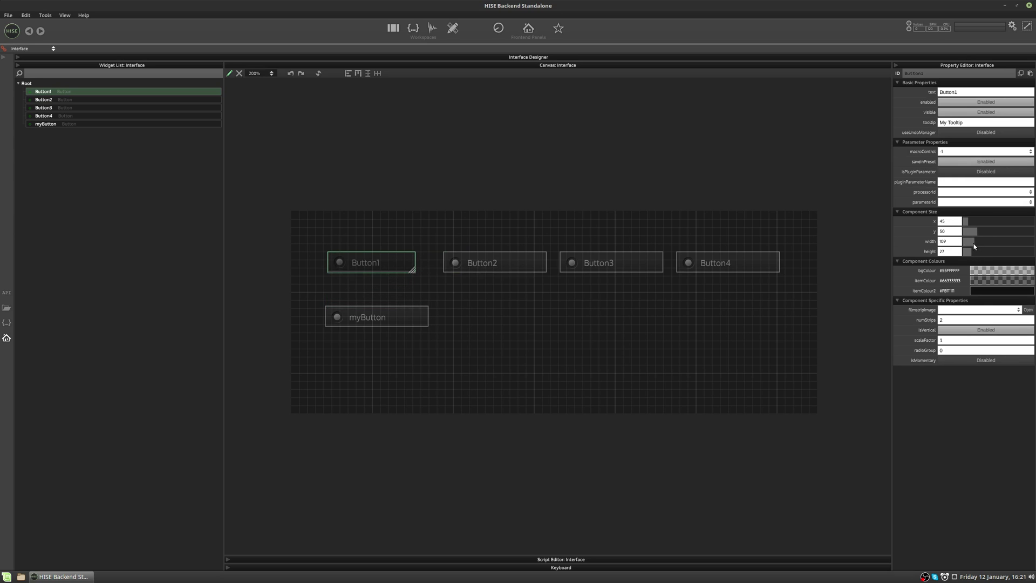
Set Button1's itemColour2 to bright red #FBFF0000 and itemColour to translucent red #66FF4D4D
left_click(1001, 291)
left_click(866, 271)
mouse_move(875, 266)
left_mouse_down()
mouse_move(920, 229)
mouse_move(935, 232)
left_mouse_up()
left_click(1010, 280)
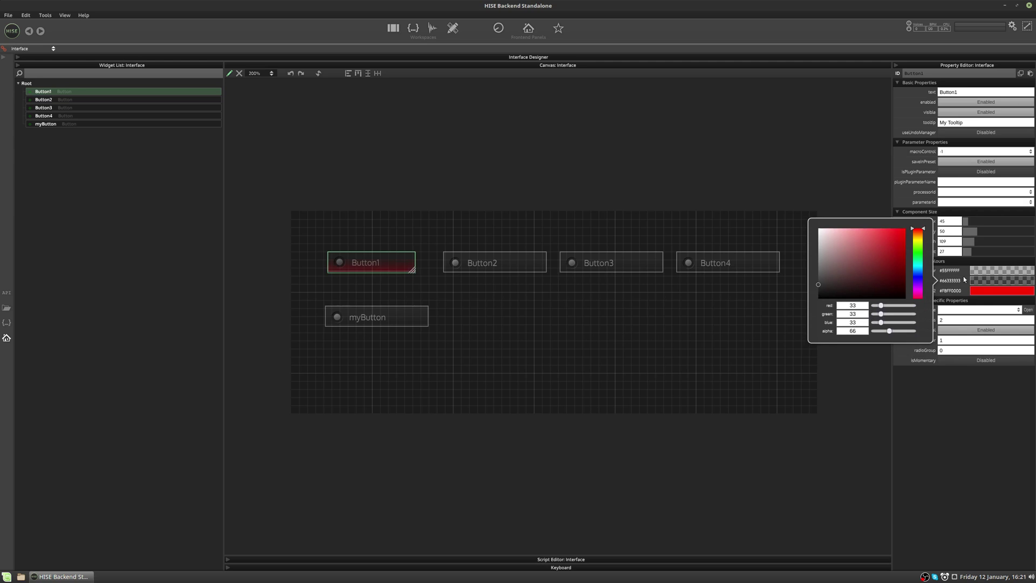
mouse_move(822, 266)
left_mouse_down()
mouse_move(849, 259)
mouse_move(878, 228)
left_mouse_up()
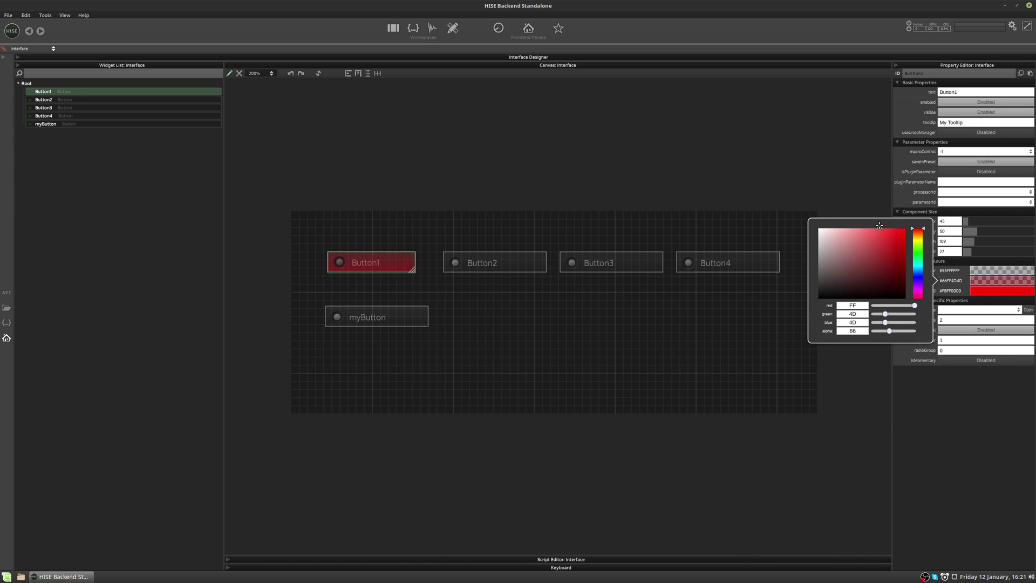
left_click(989, 275)
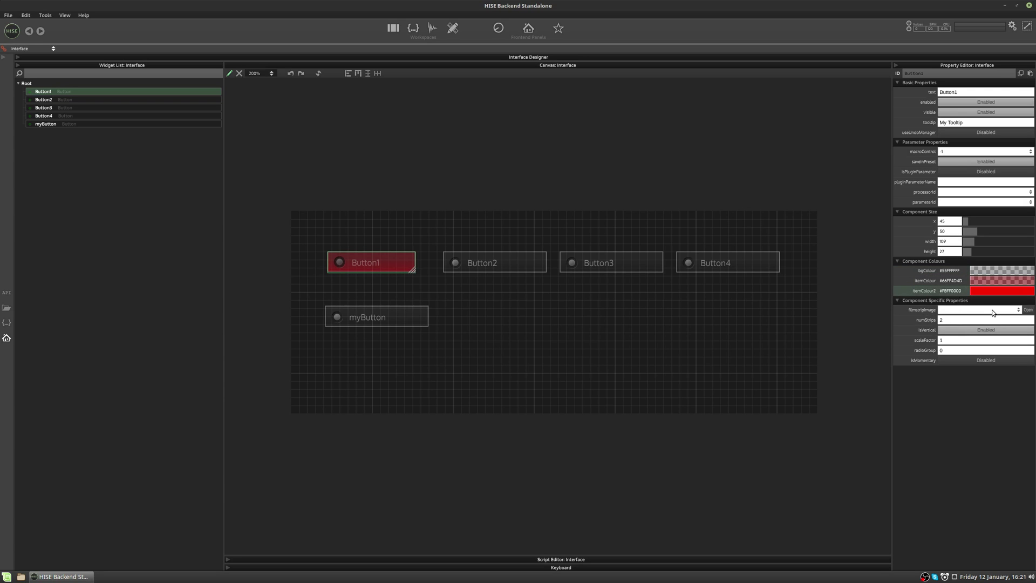
left_click(1032, 310)
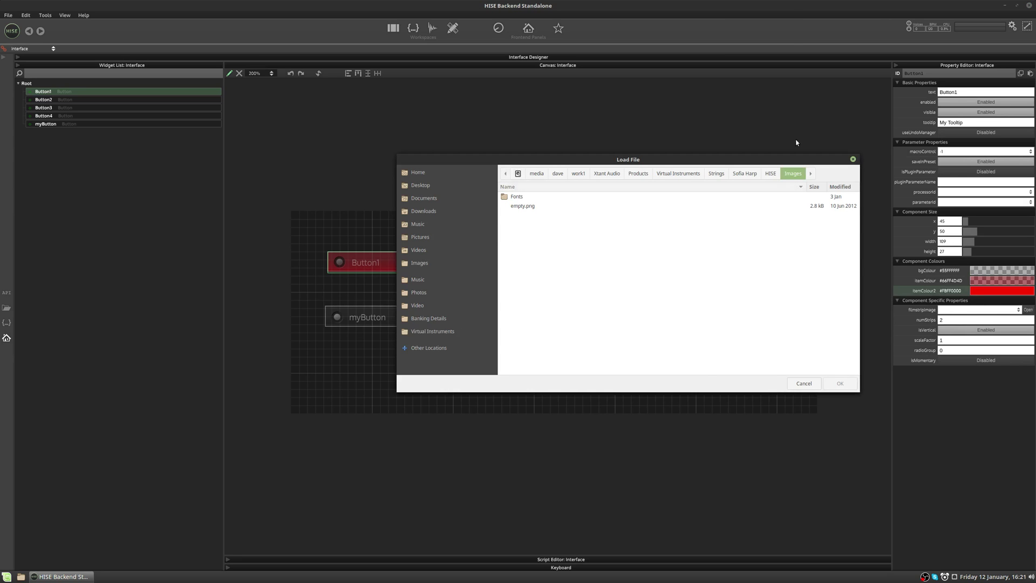
left_click(853, 159)
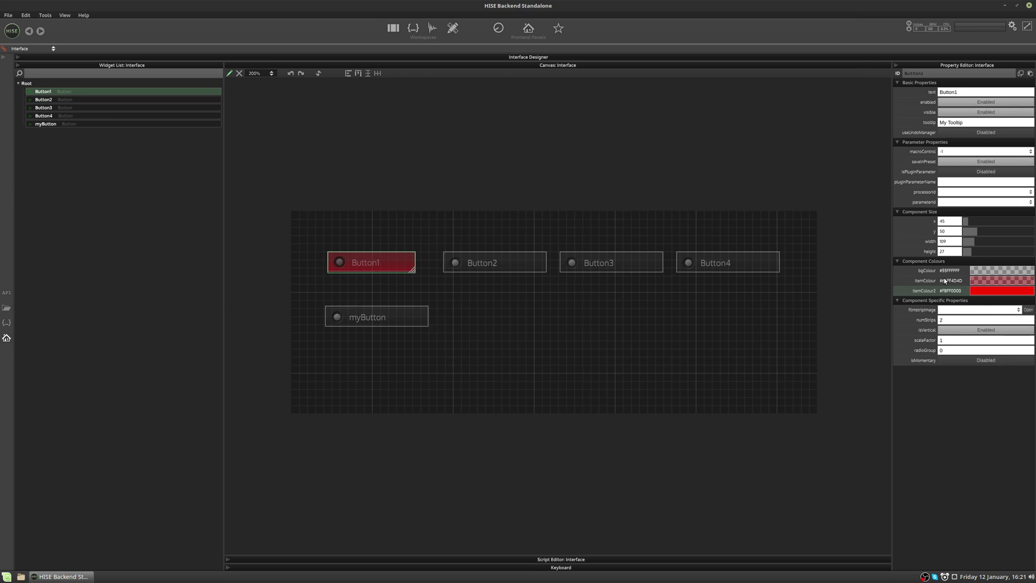
left_click(512, 315)
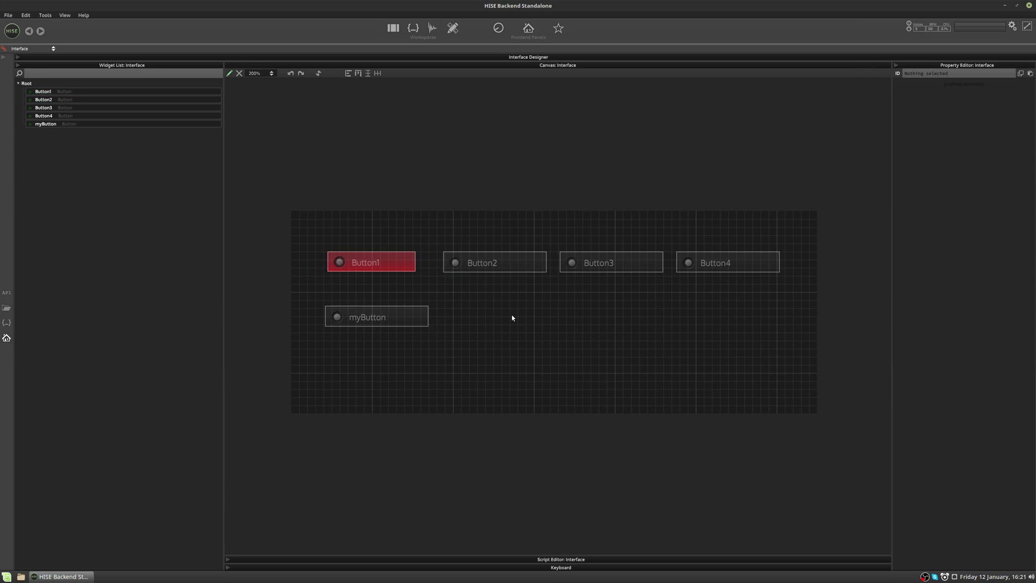